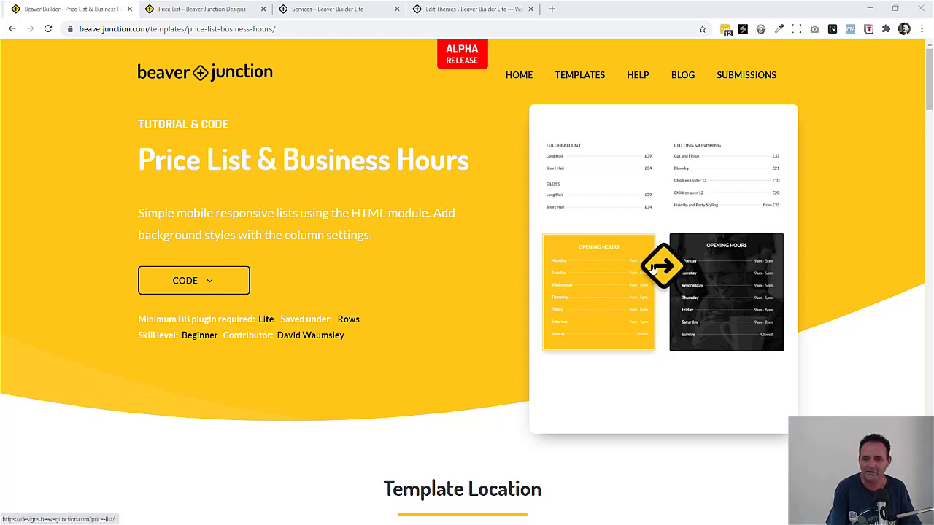
Step: Open the template's live example, the dark Opening Hours preview, in a new tab
click(663, 267)
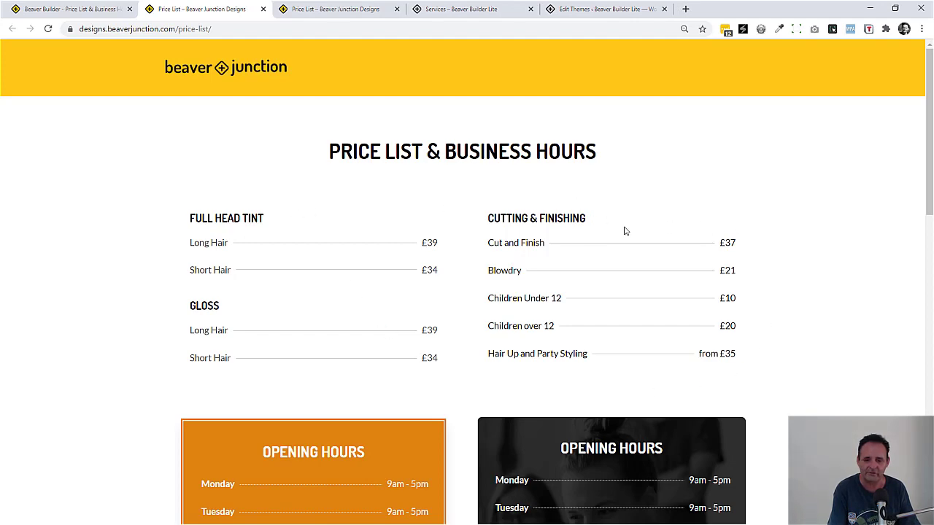
scroll(578, 218, down, 4)
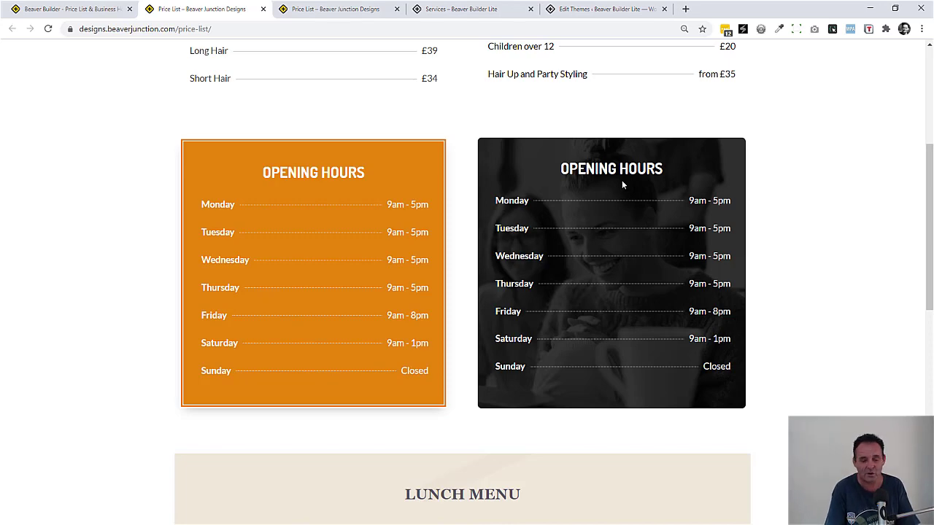
scroll(622, 197, down, 3)
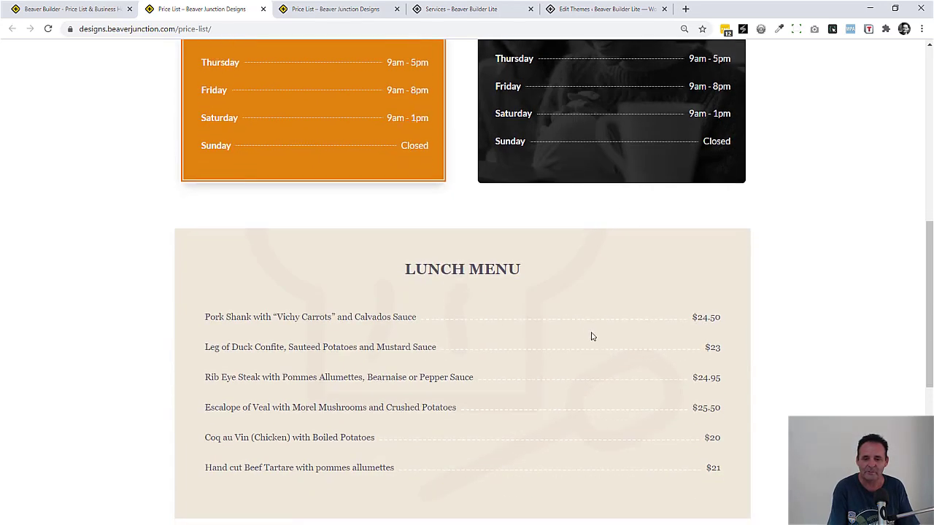
scroll(592, 336, down, 2)
scroll(547, 235, down, 2)
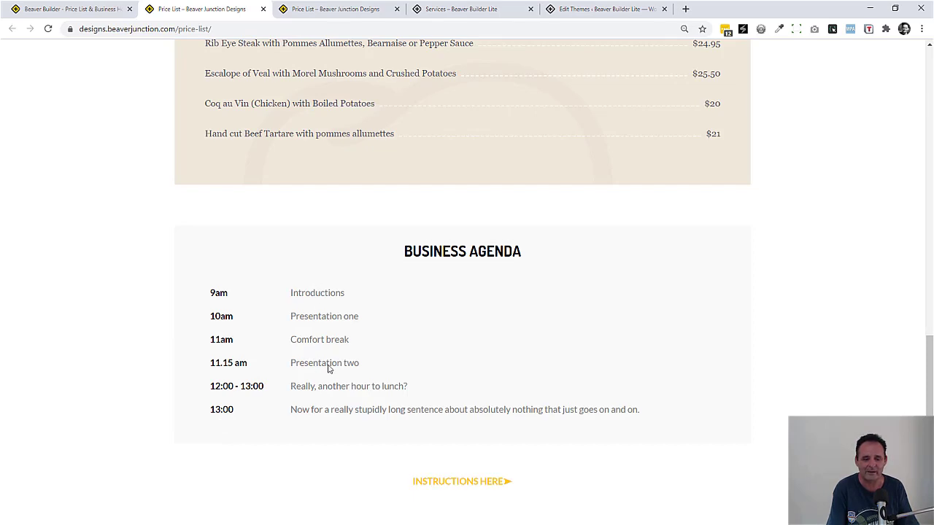
scroll(581, 299, up, 15)
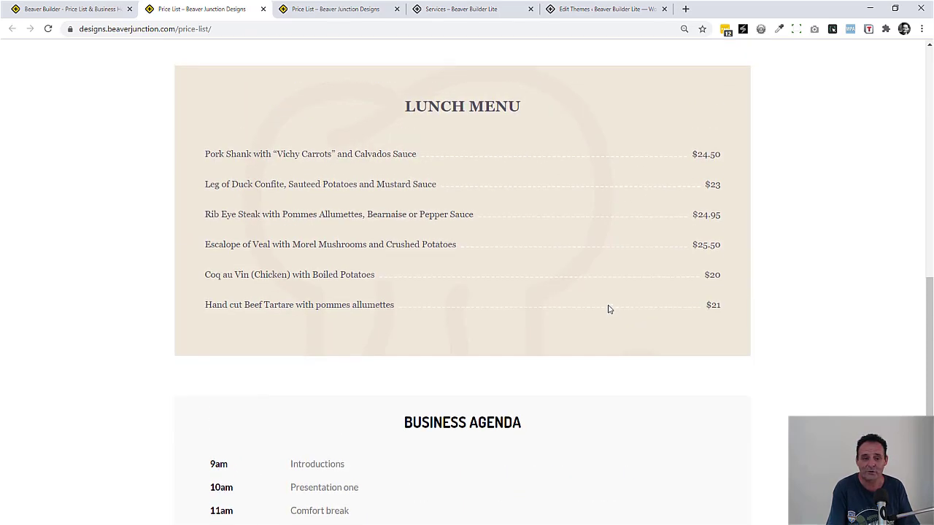
click(894, 8)
drag(794, 182, 606, 214)
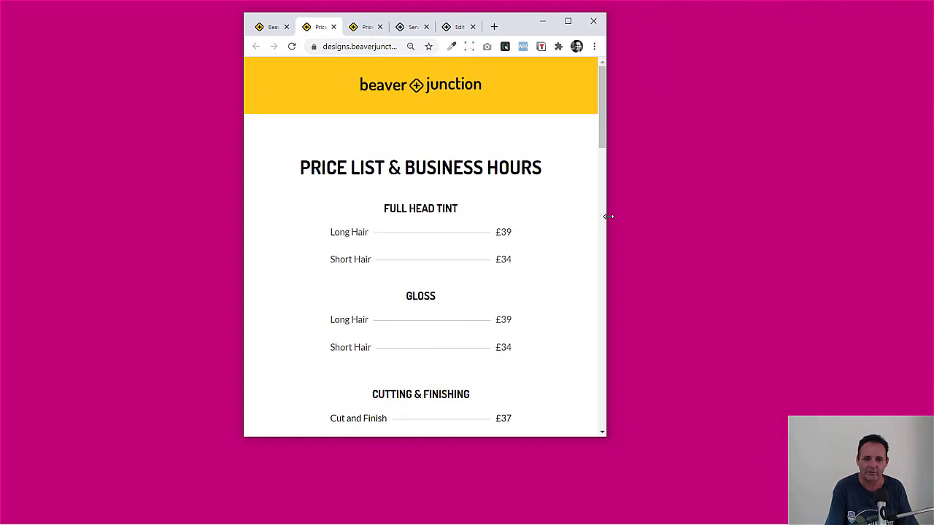
click(566, 23)
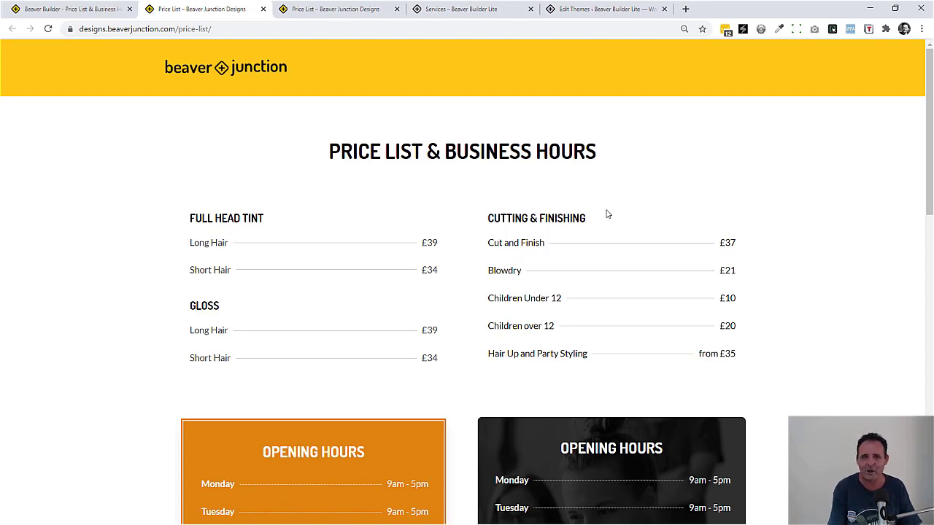
Step: Return to the Price List & Business Hours template page in the first tab
click(87, 9)
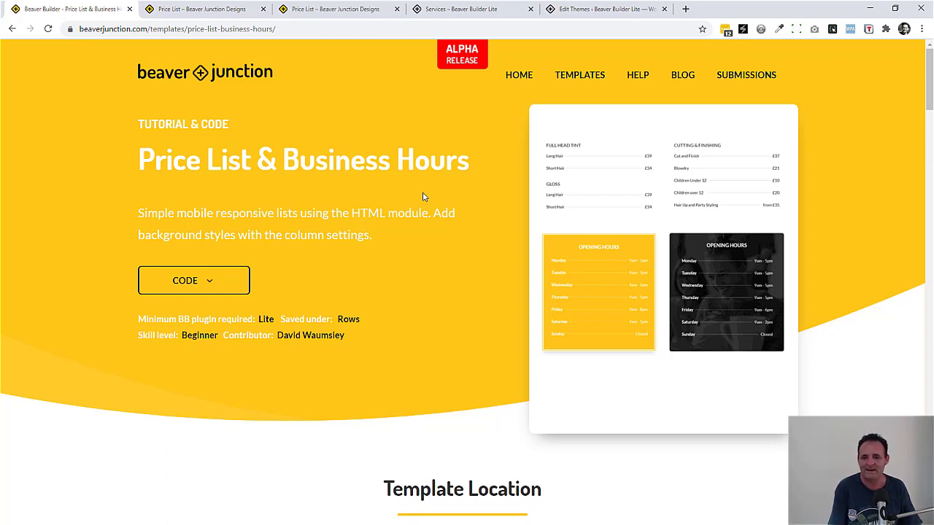
Step: Go to the Beaver Junction home page using the site logo
click(200, 80)
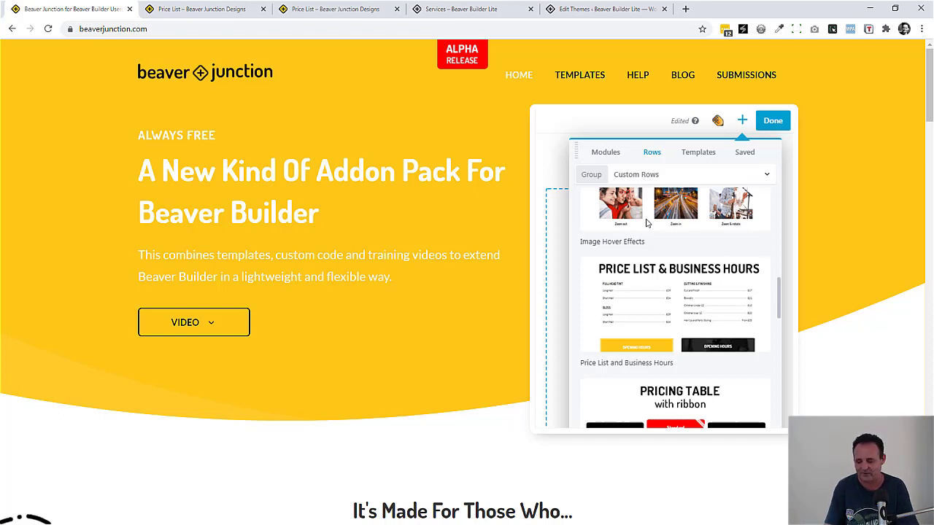
Step: Open the Templates listing and scroll to the Price List & Business Hours card
click(578, 86)
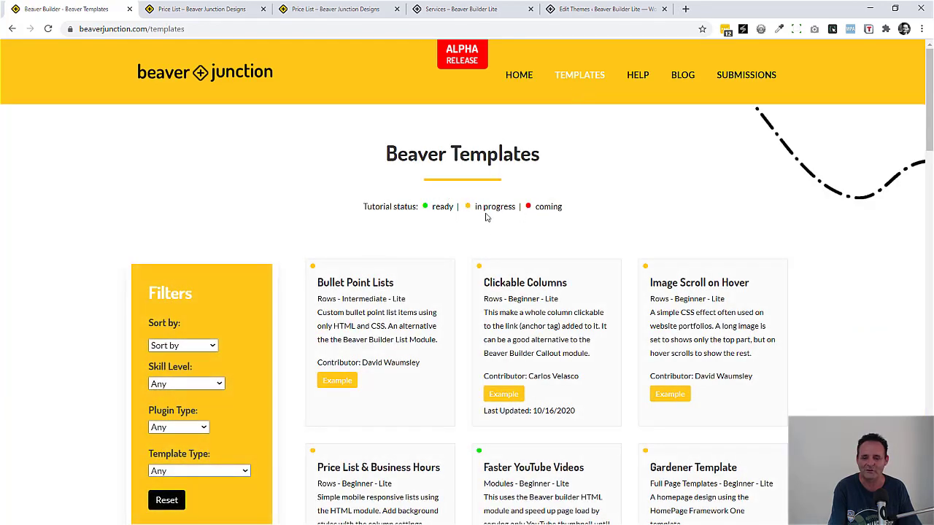
scroll(522, 219, down, 2)
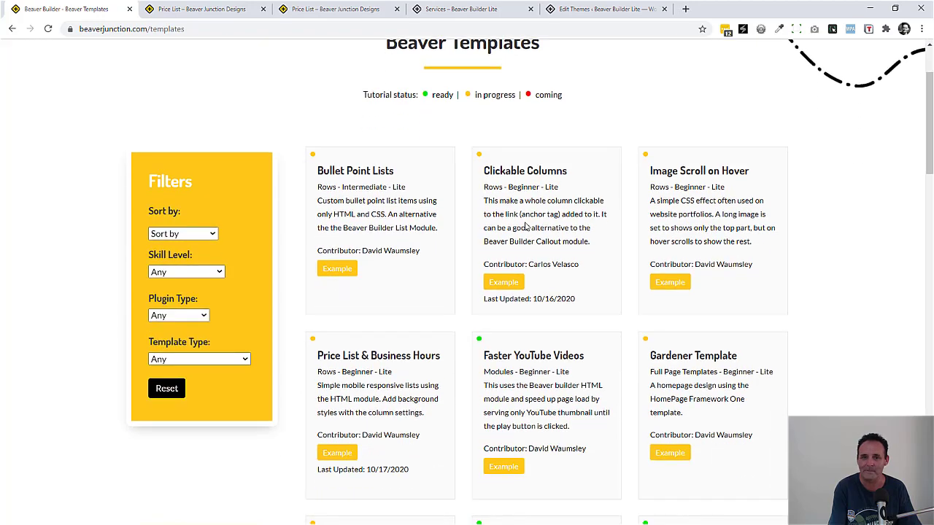
scroll(525, 226, down, 1)
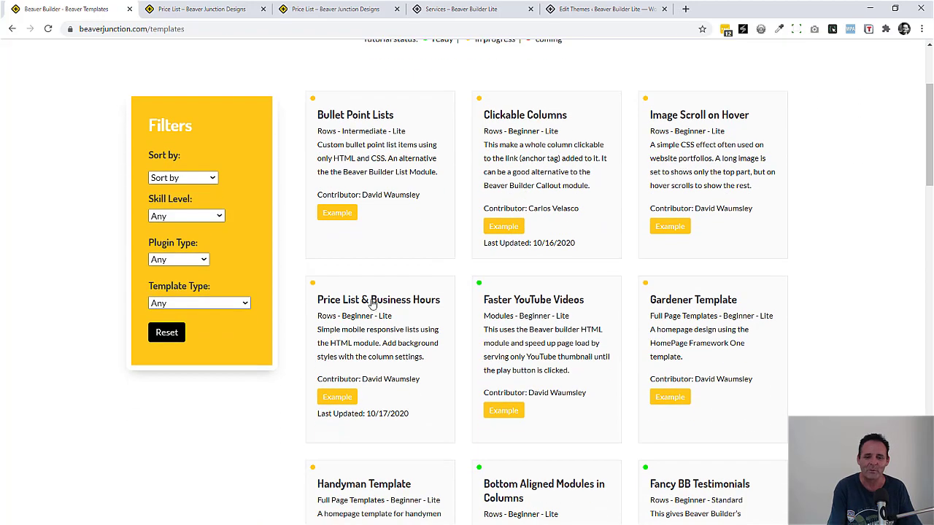
scroll(415, 303, up, 2)
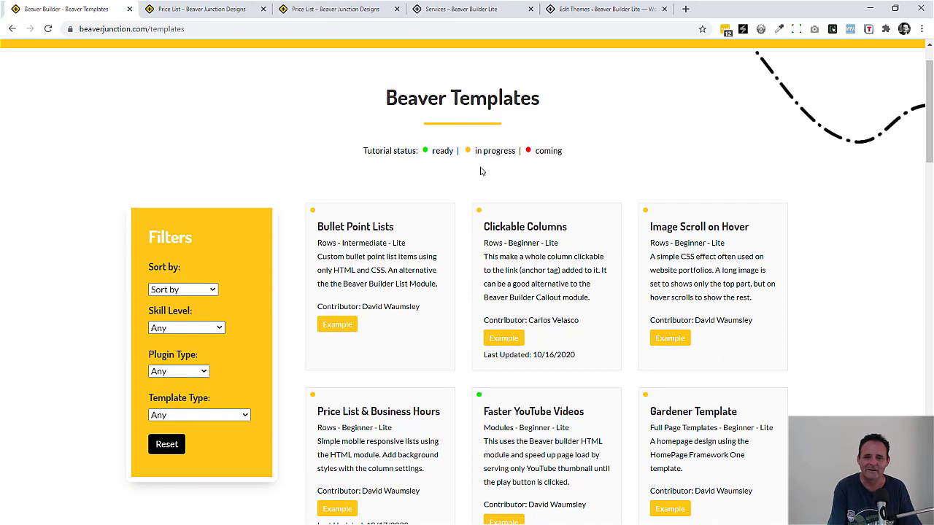
scroll(411, 348, down, 2)
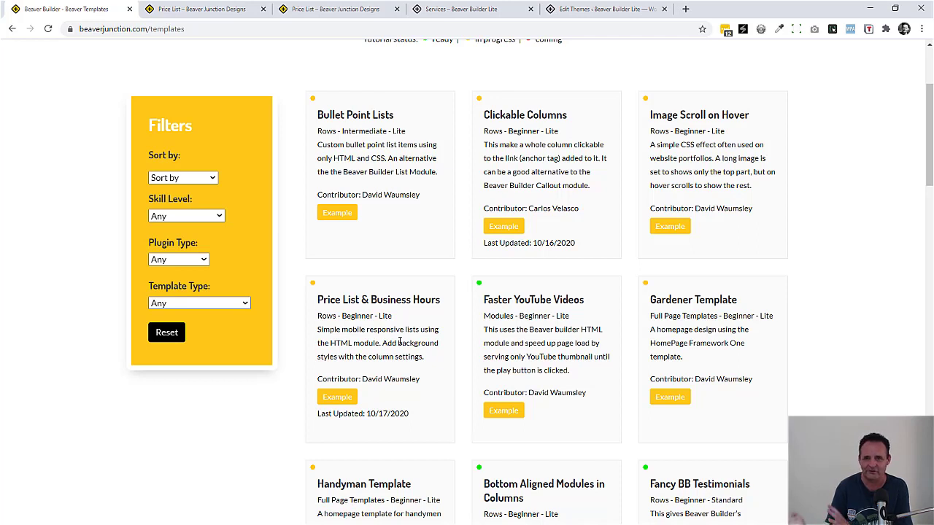
Step: Read the template's Notes and CSS code, then switch to the Services page editor
click(379, 307)
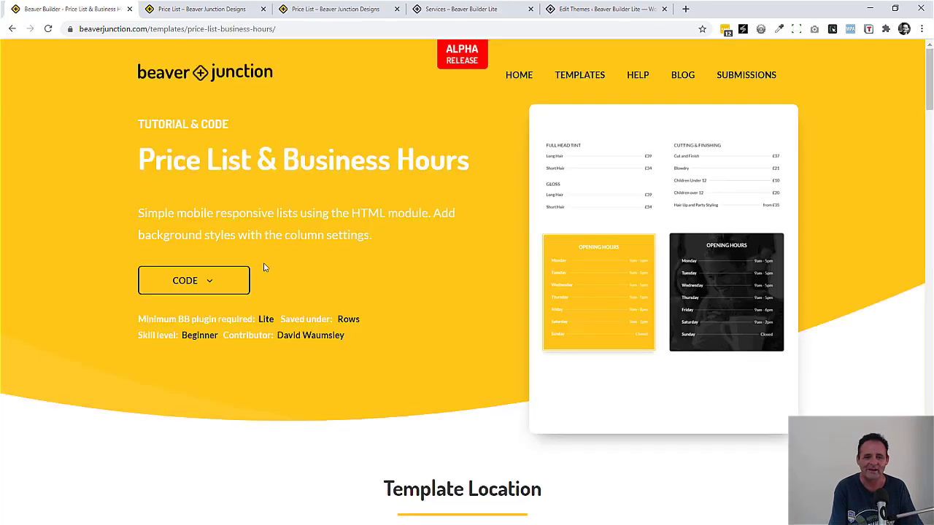
scroll(563, 208, down, 5)
scroll(572, 238, down, 9)
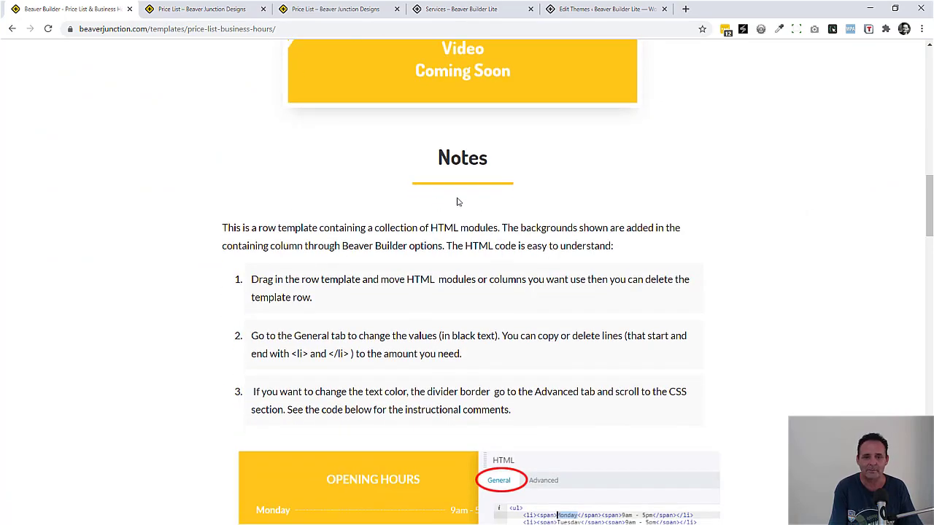
scroll(559, 153, down, 2)
scroll(548, 198, down, 15)
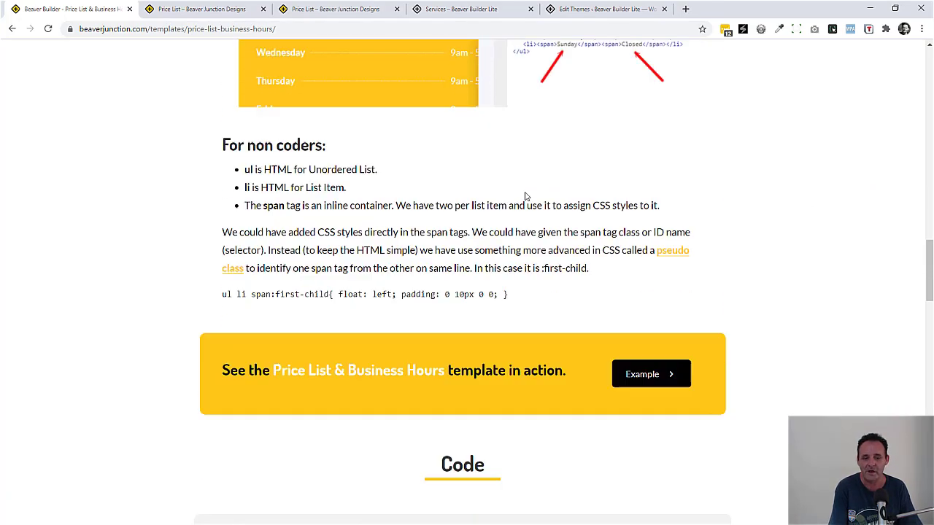
scroll(529, 201, down, 2)
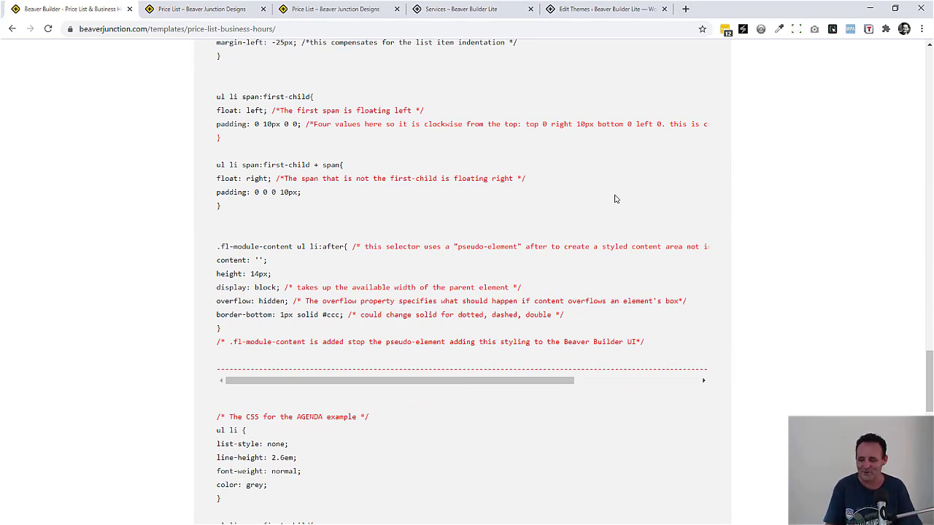
click(487, 11)
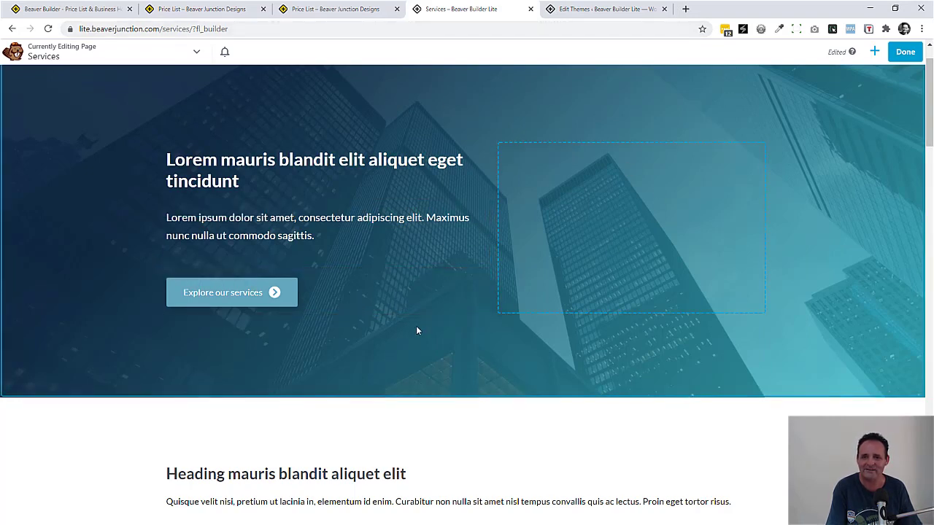
Step: Drag the Price List & Business Hours saved row template in below the hero row
click(876, 54)
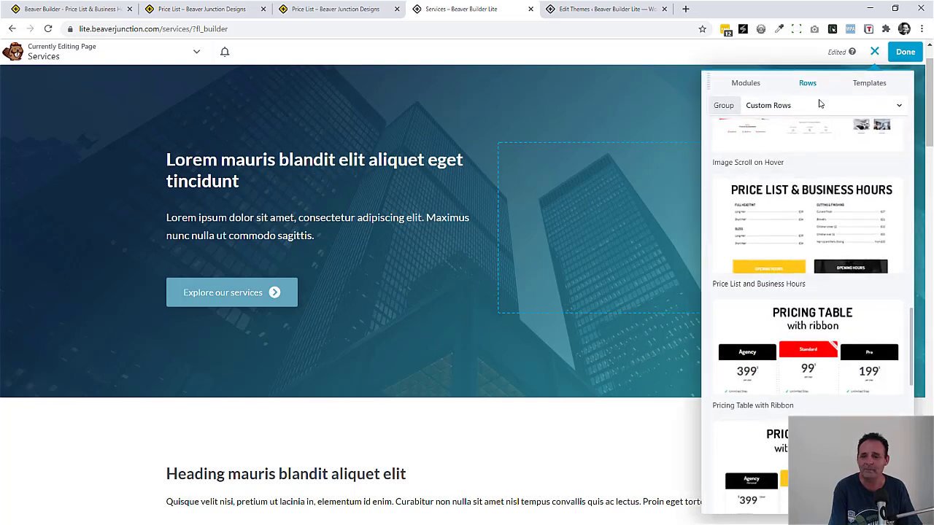
click(808, 106)
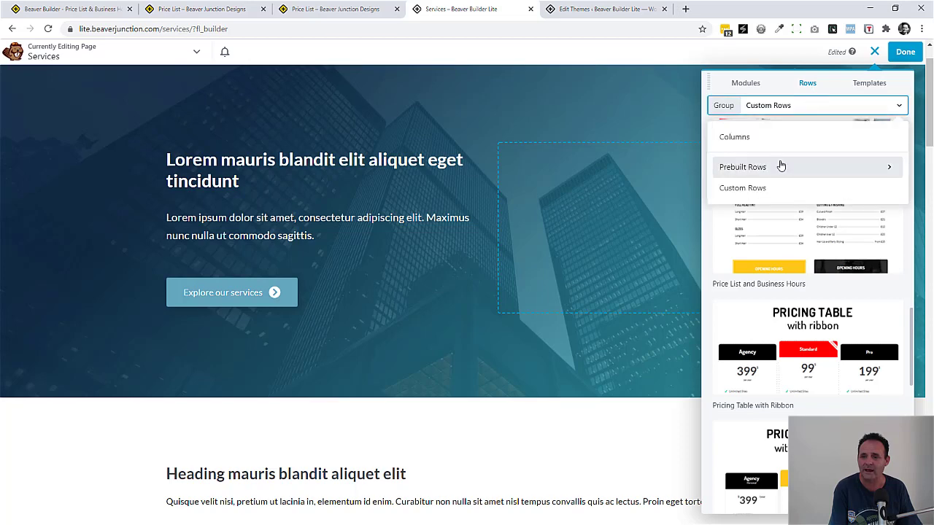
click(778, 187)
scroll(821, 175, down, 9)
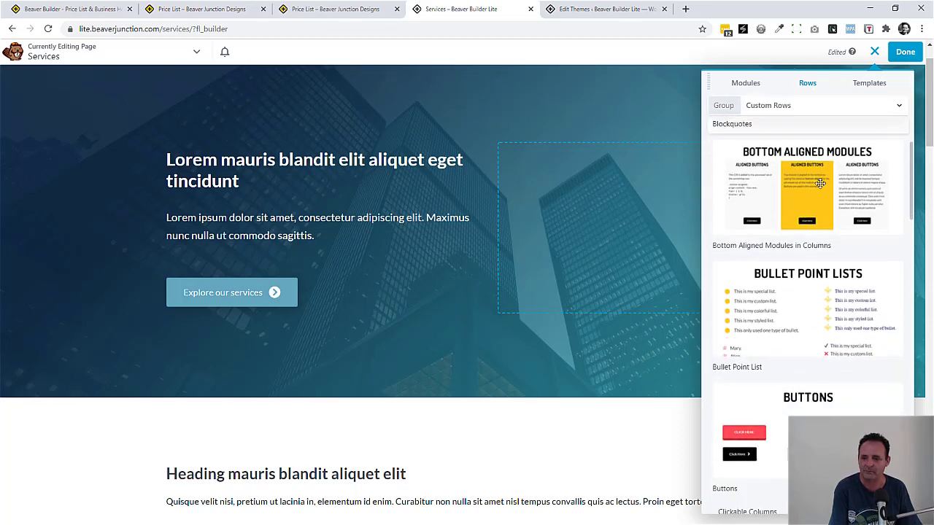
scroll(820, 186, down, 5)
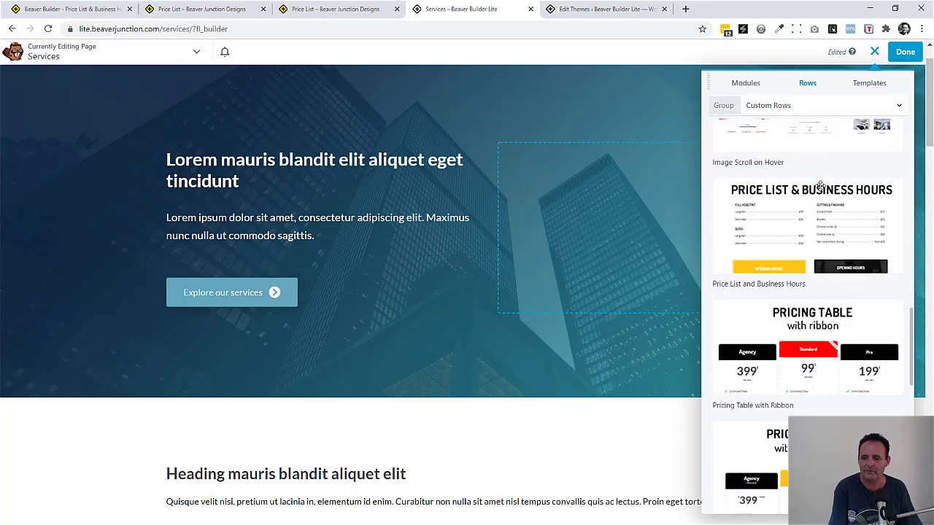
drag(834, 209, 464, 398)
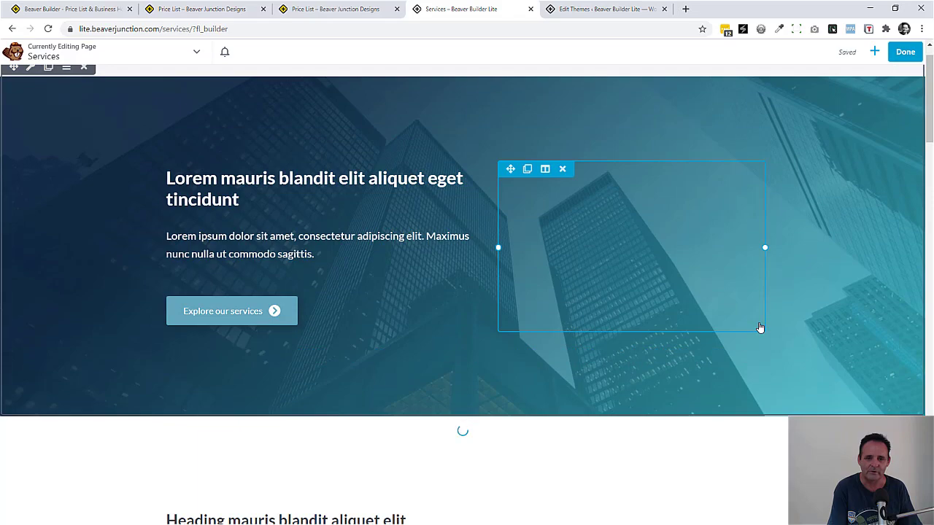
Step: Scroll through the inserted price-list row and bring up the dark opening-hours column's options
scroll(759, 324, down, 5)
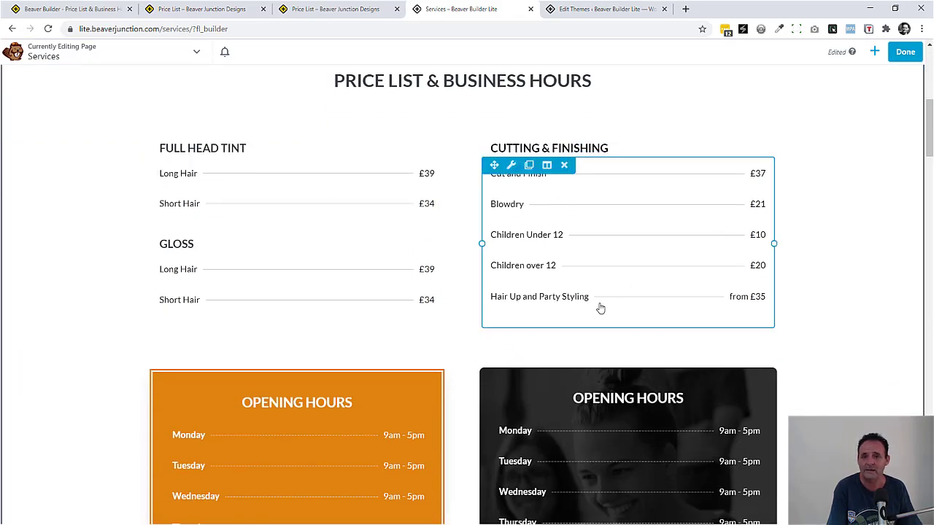
scroll(584, 397, down, 2)
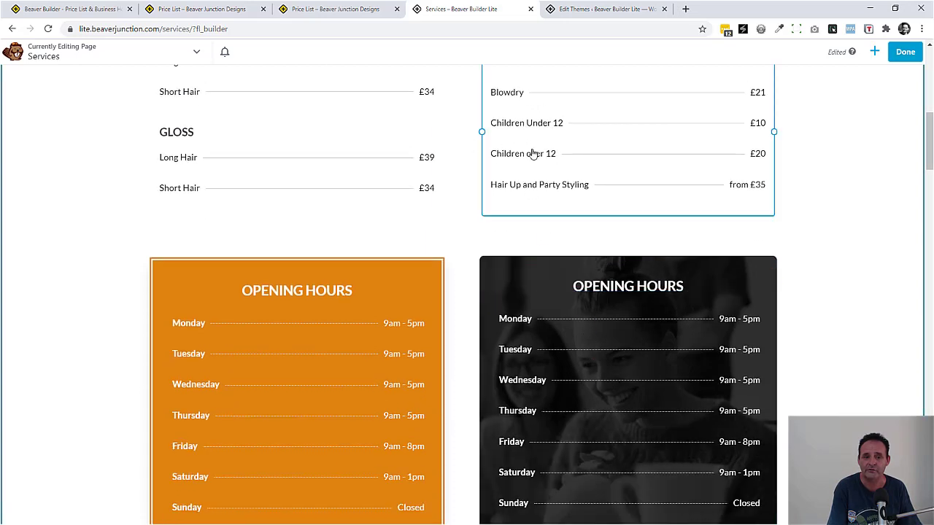
scroll(598, 200, up, 2)
scroll(642, 336, down, 1)
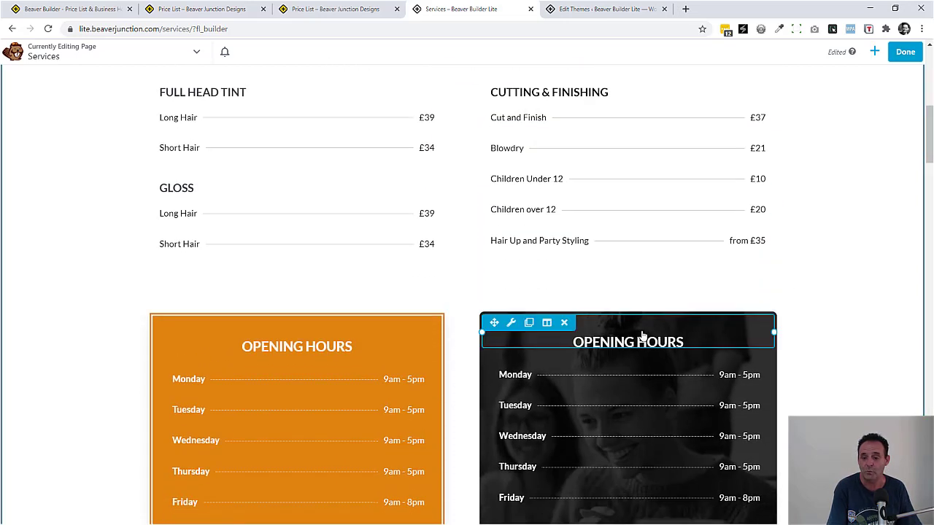
click(548, 324)
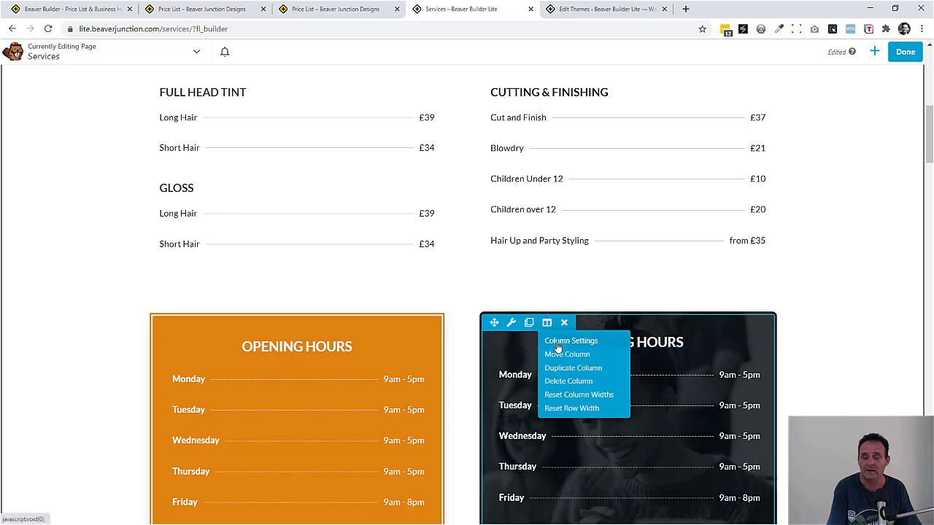
scroll(617, 212, up, 4)
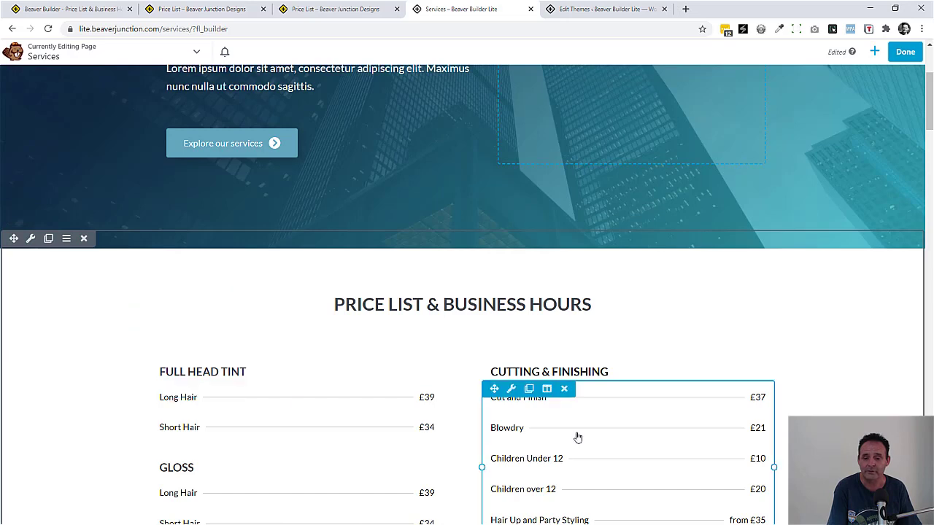
scroll(595, 441, down, 1)
scroll(603, 394, down, 2)
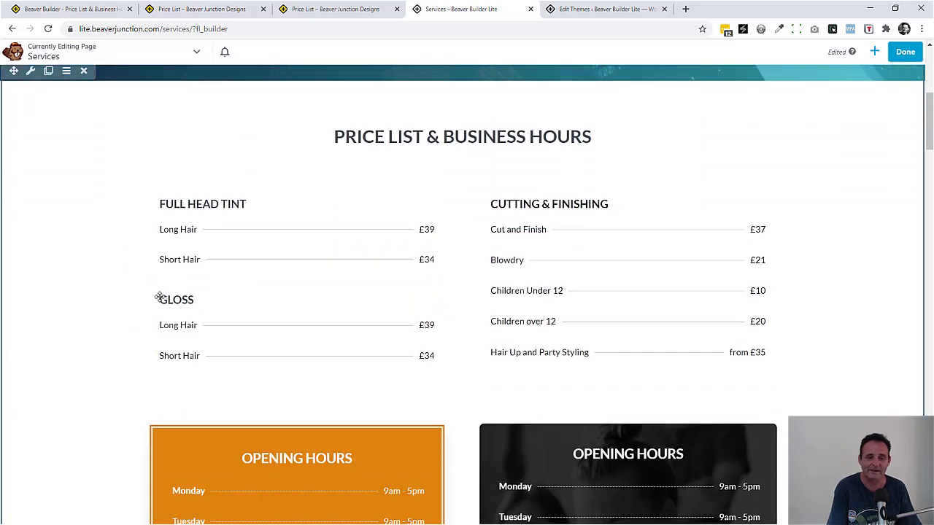
scroll(737, 248, down, 3)
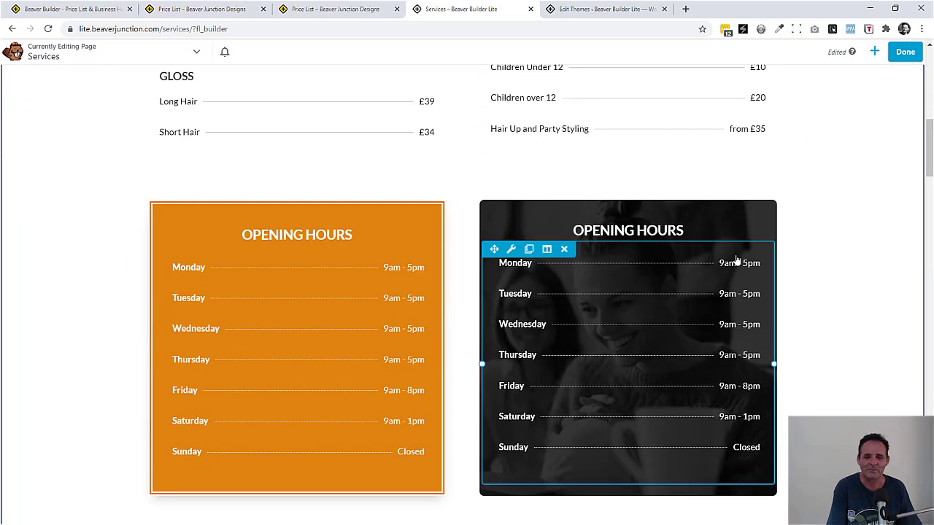
scroll(726, 259, up, 3)
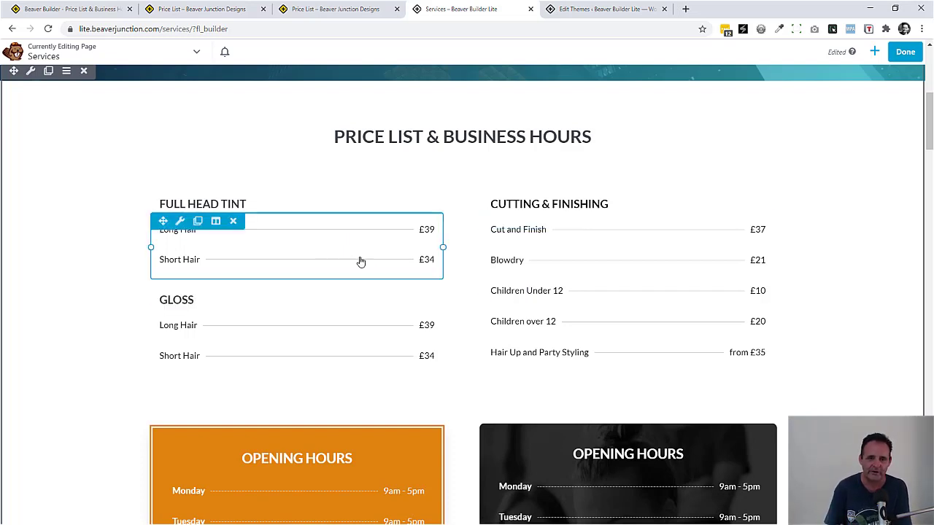
Step: Open the Full Head Tint HTML module settings on its General tab, moved to the right
click(335, 259)
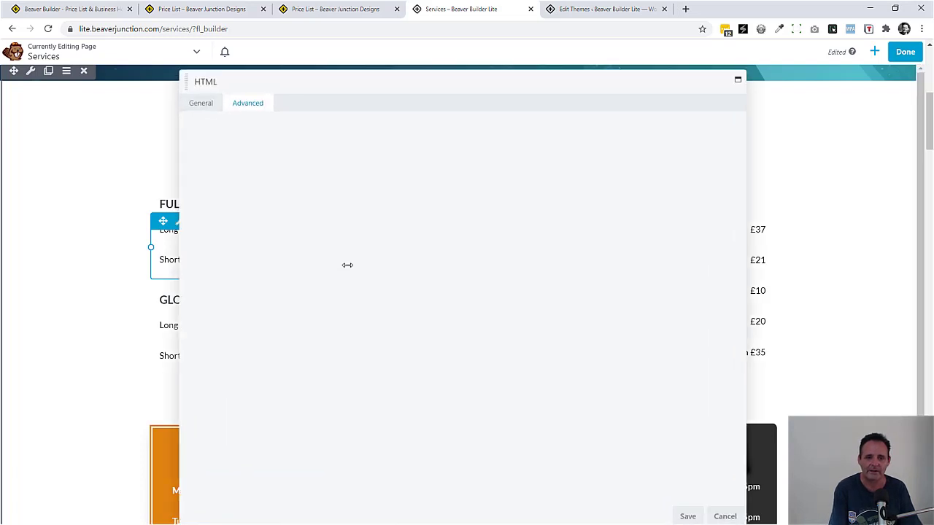
drag(441, 69, 595, 99)
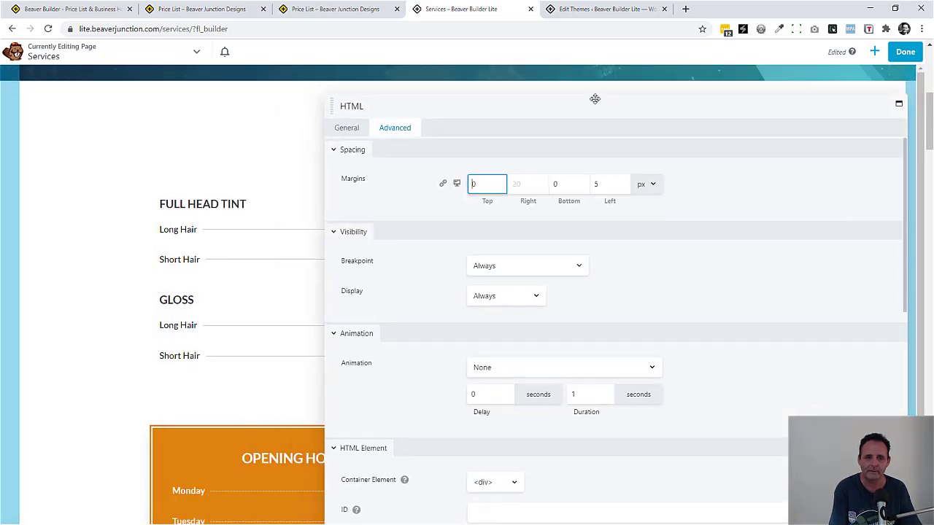
click(349, 129)
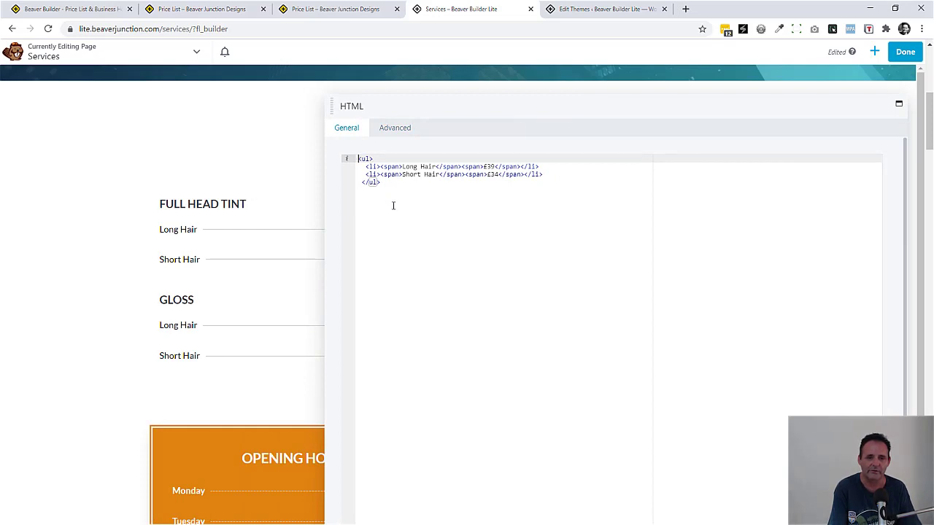
drag(519, 107, 656, 124)
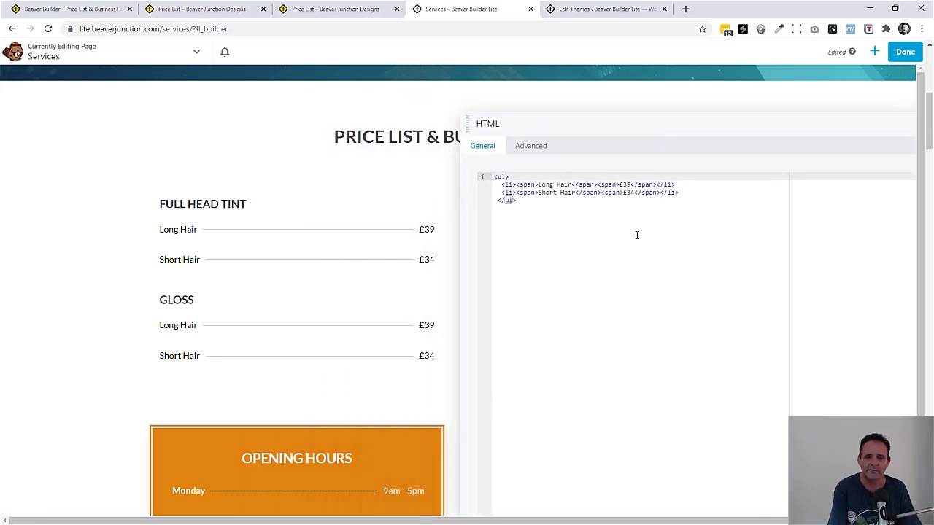
Step: Select the Long Hair <li> line in the code and place the caret after Short Hair
shift+click(508, 177)
click(497, 200)
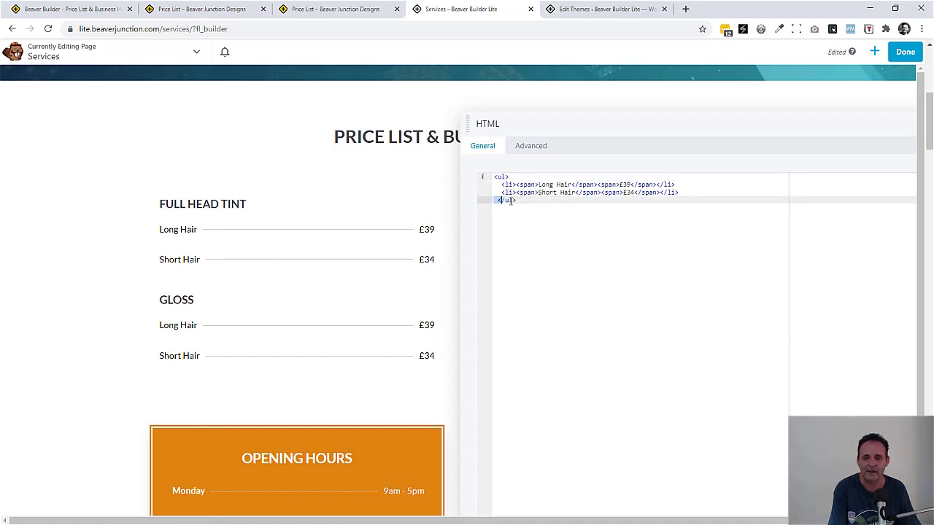
click(506, 209)
mouse_move(329, 240)
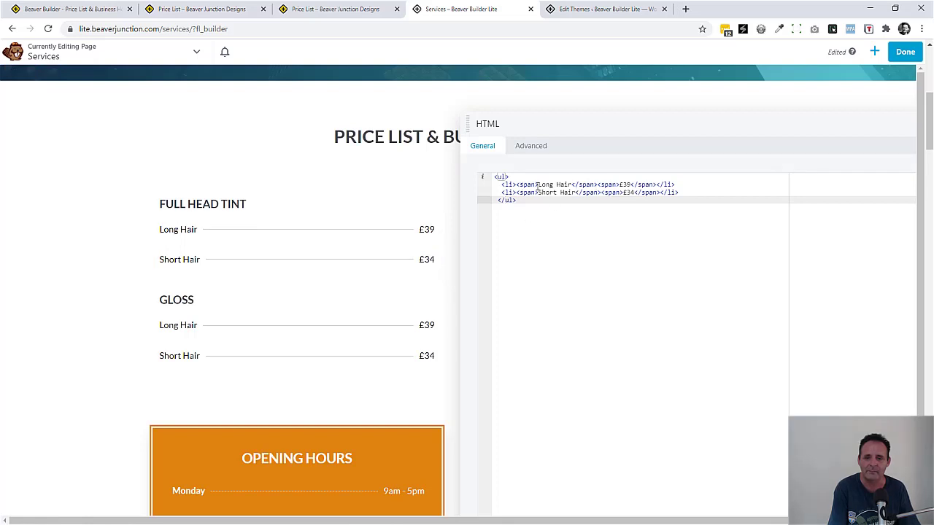
click(626, 185)
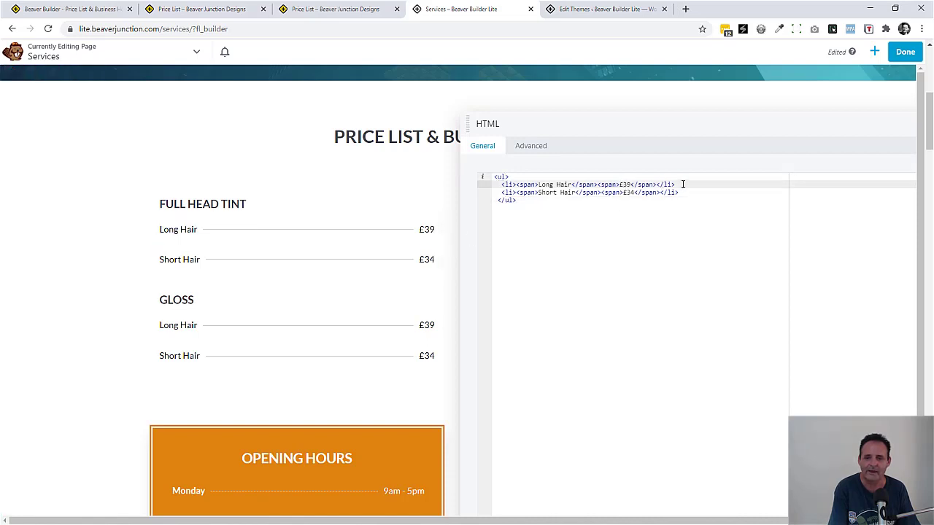
drag(680, 185, 501, 185)
key(ctrl+c)
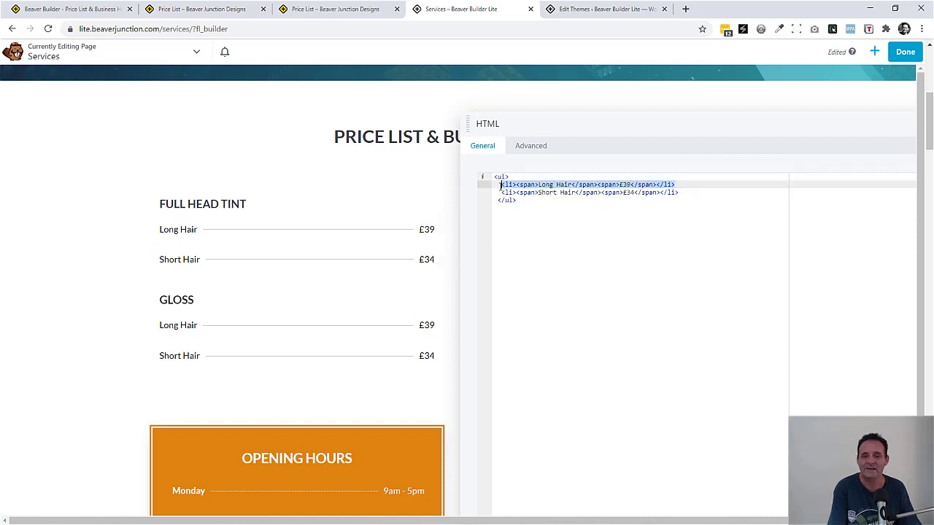
click(686, 194)
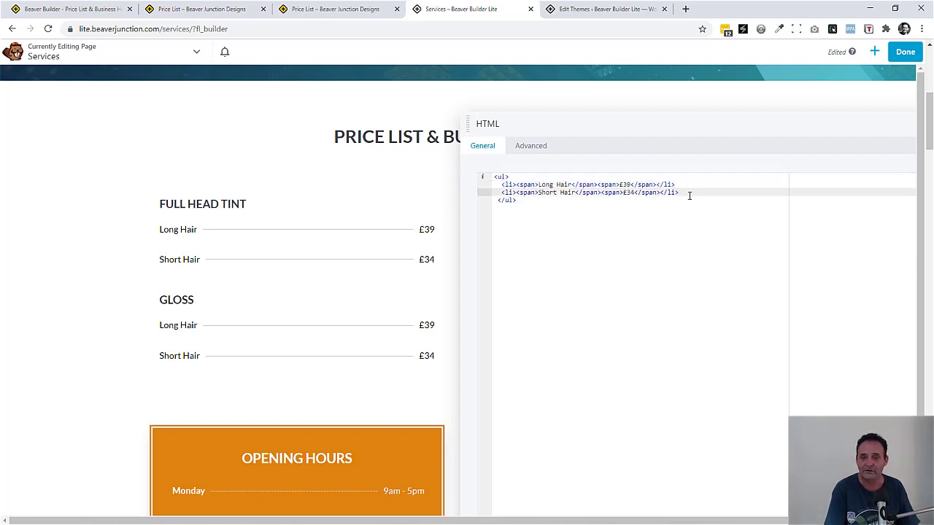
Step: Paste the copied item below Short Hair and change it to 'Bald' priced 'Free'
key(Return)
key(ctrl+v)
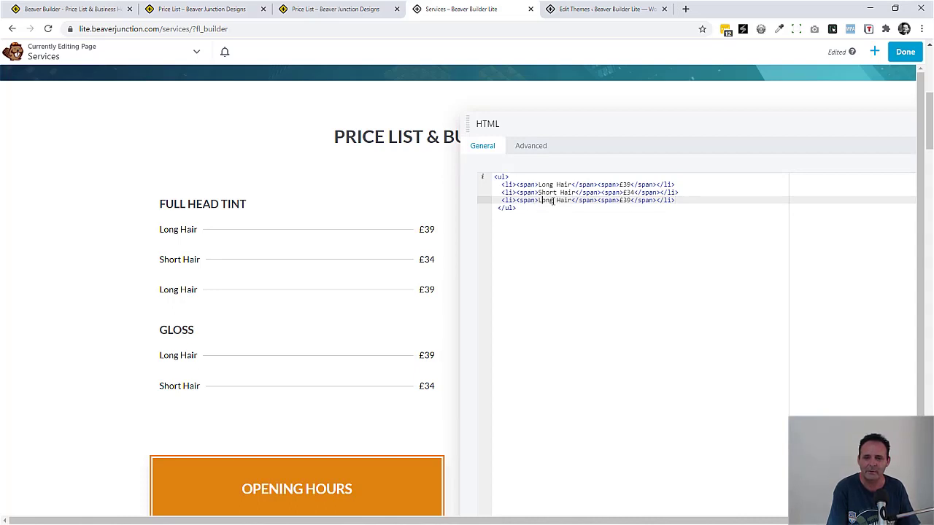
drag(541, 202, 573, 202)
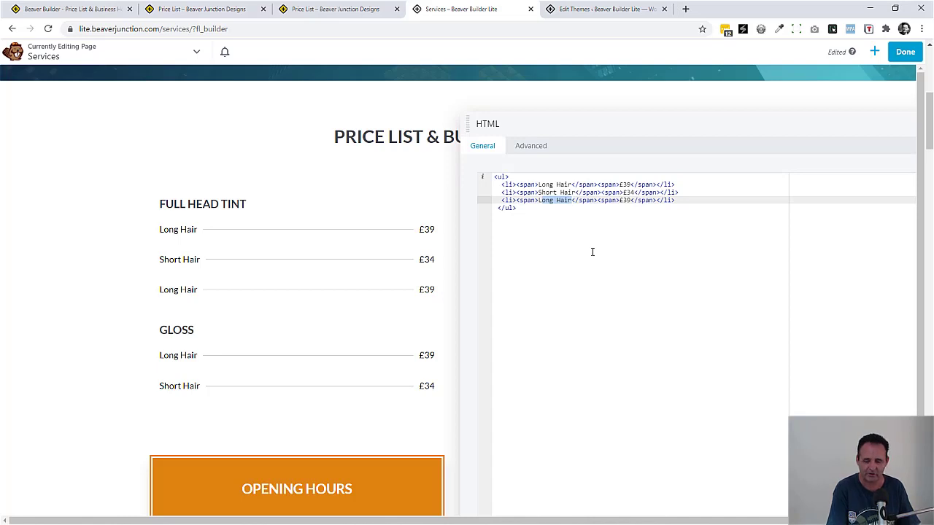
key(BackSpace)
text(Bald)
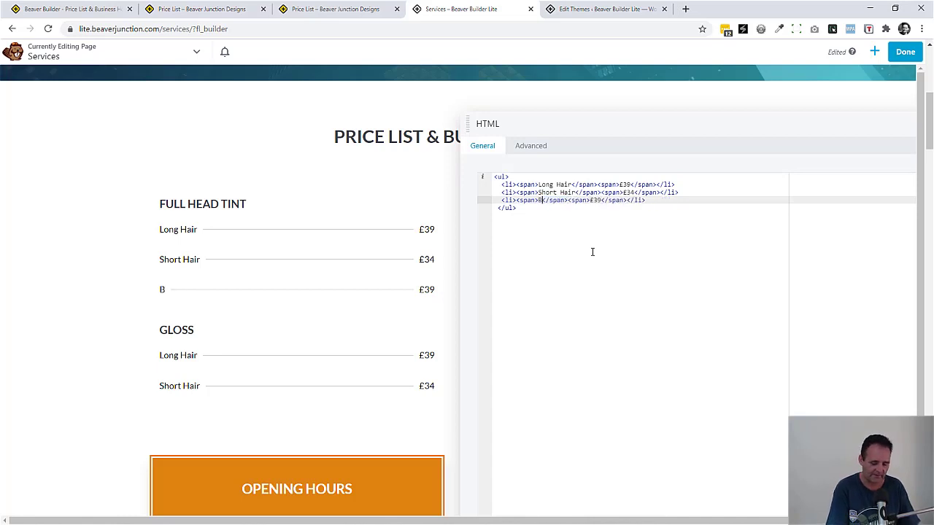
click(621, 201)
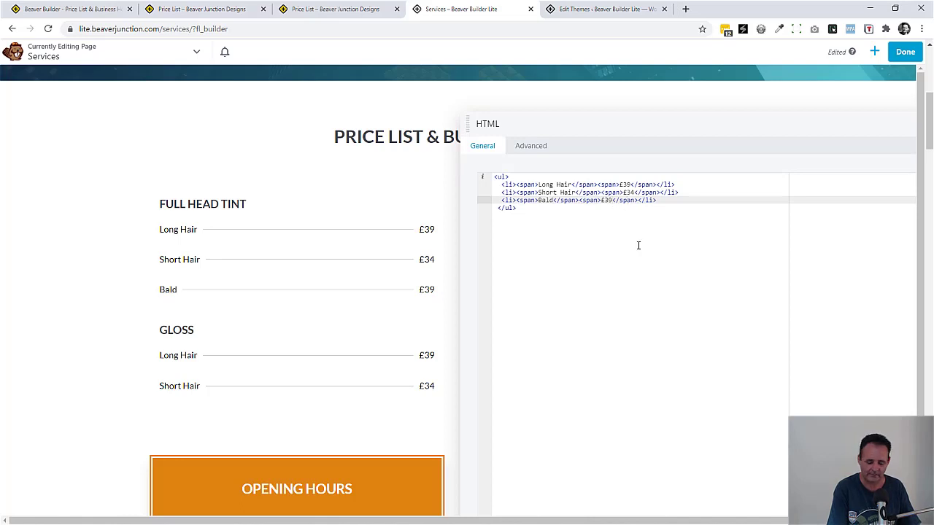
key(BackSpace)
key(BackSpace)
key(BackSpace)
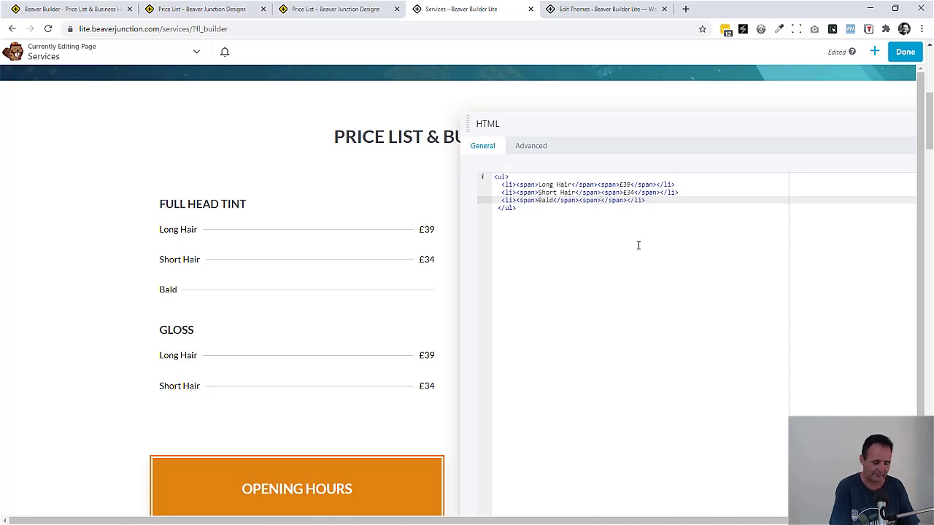
text(Free)
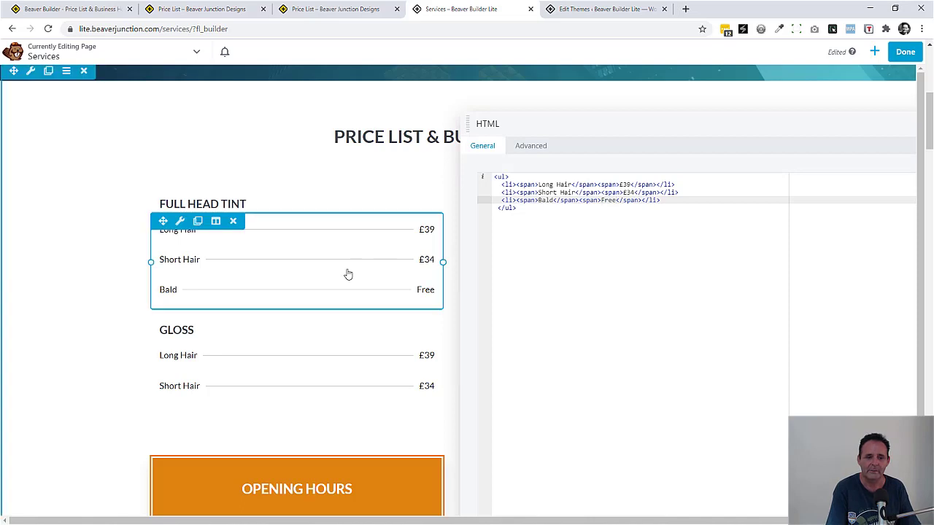